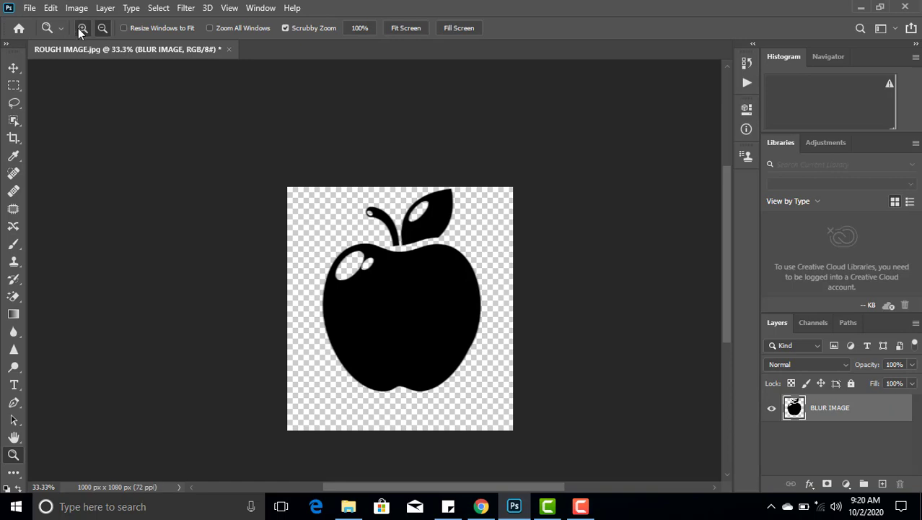
Examine the rough, blurry edges of the apple up close and return to a view of the whole image.
left_click(375, 311)
left_click(375, 311)
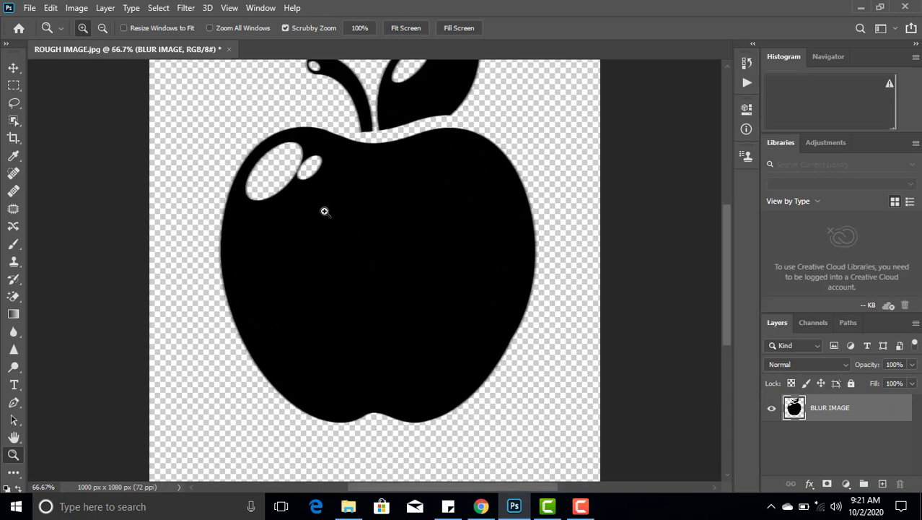
left_click(323, 208)
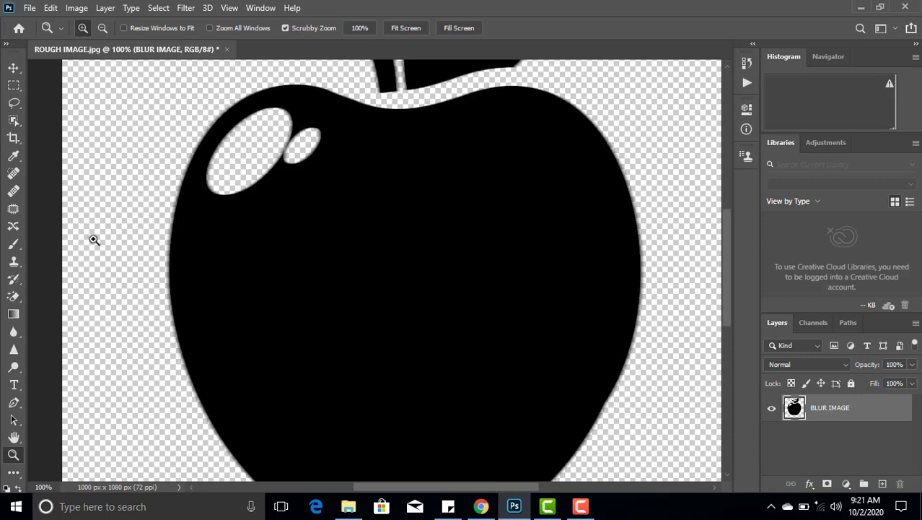
left_click(102, 28)
left_click(299, 192)
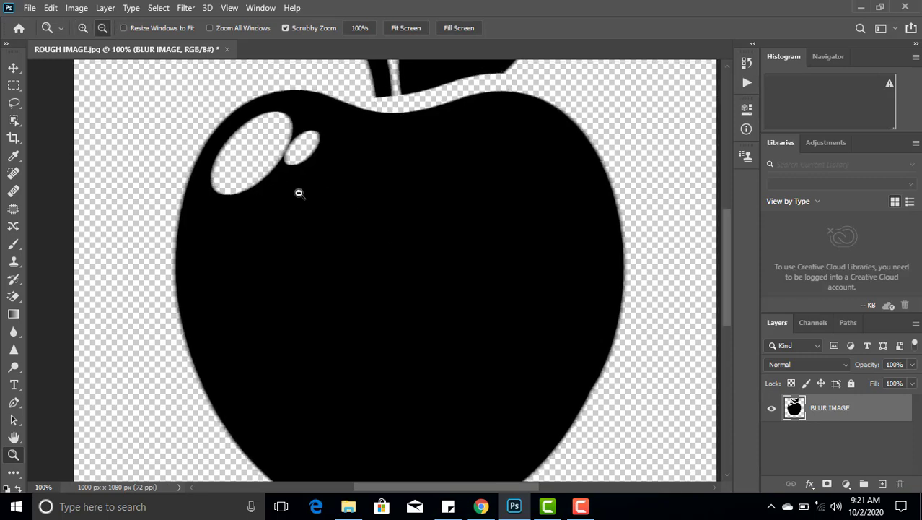
left_click(337, 212)
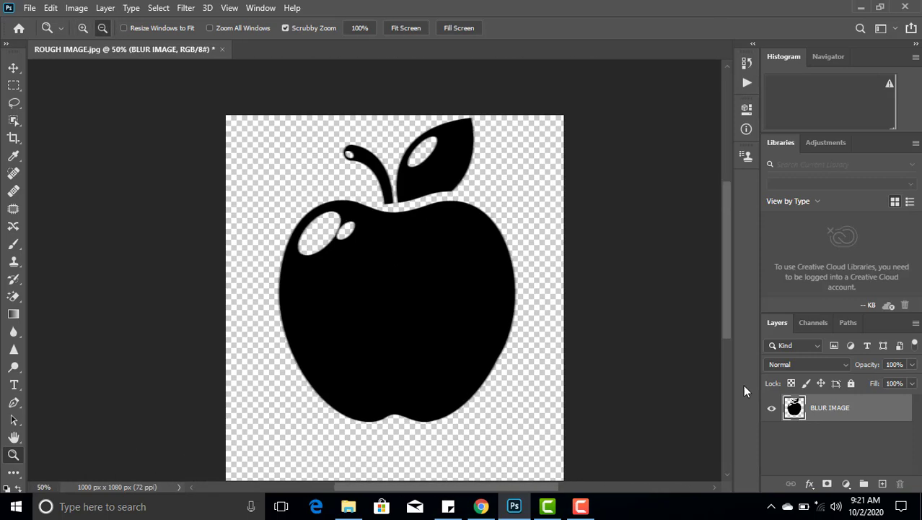
left_click_drag(726, 329, 727, 341)
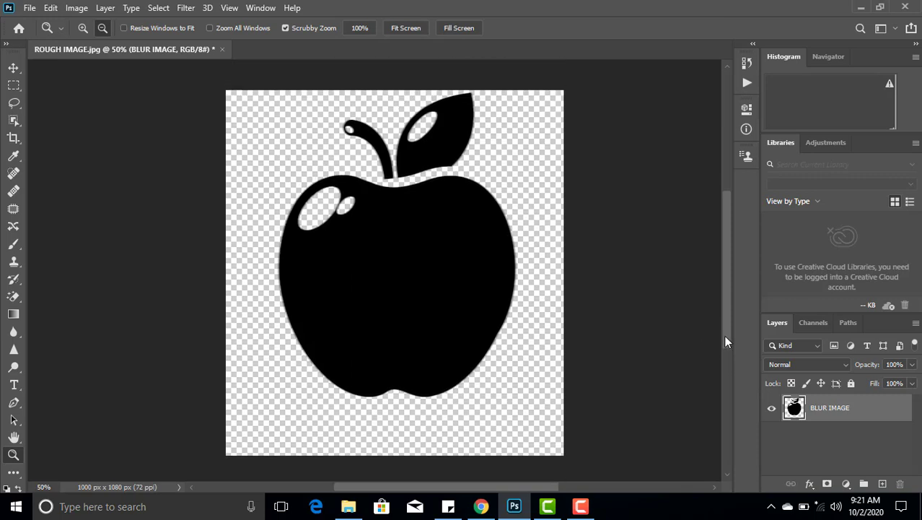
Select the whole apple with a rectangular marquee and nudge it with the Move tool so the selection fits its outline.
left_click(13, 84)
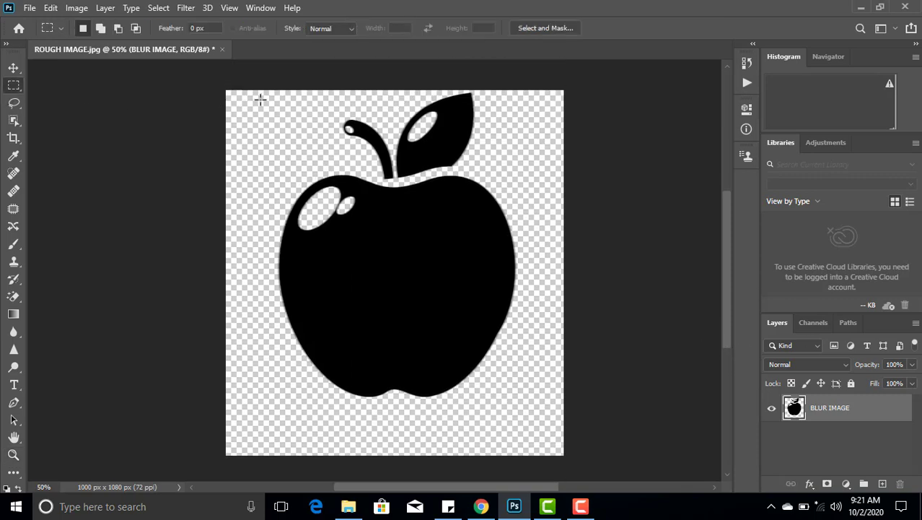
left_click_drag(261, 100, 518, 407)
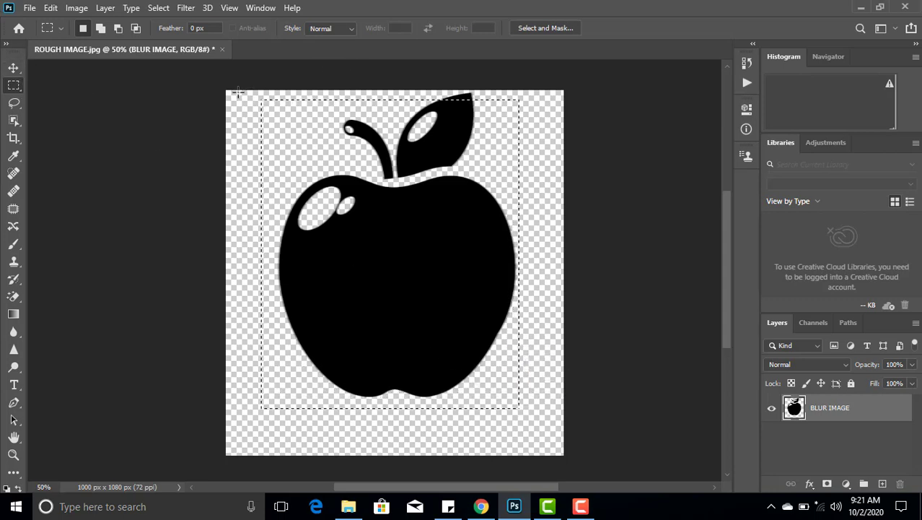
left_click_drag(237, 93, 556, 422)
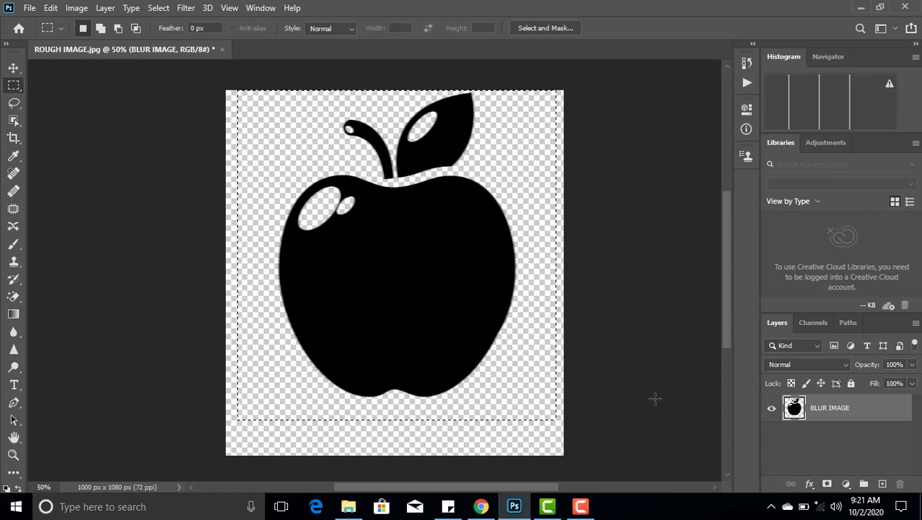
left_click(14, 67)
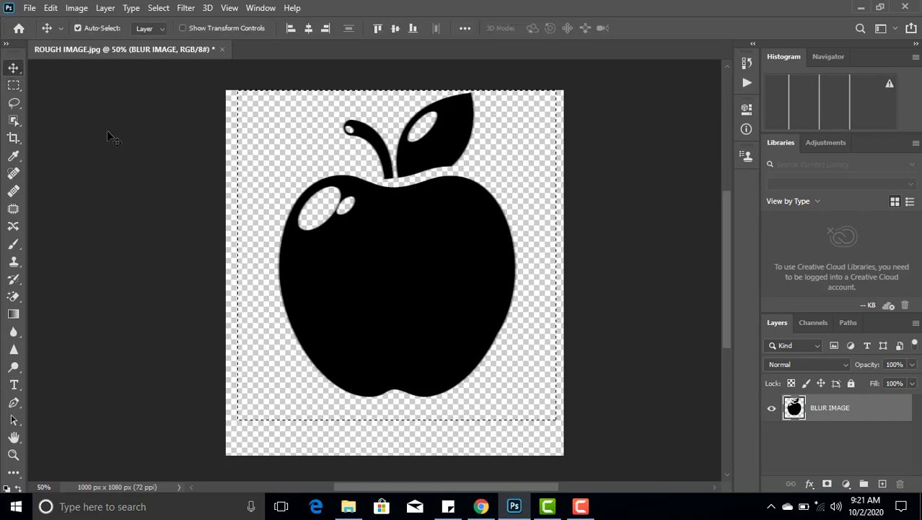
key("ctrl+z")
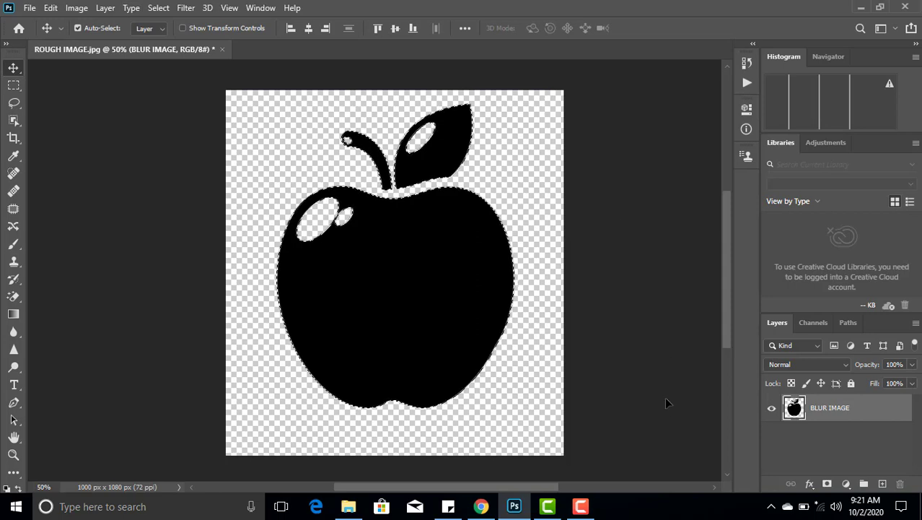
Save the apple selection as a new alpha channel and show only that channel, hiding the RGB channels.
left_click(813, 325)
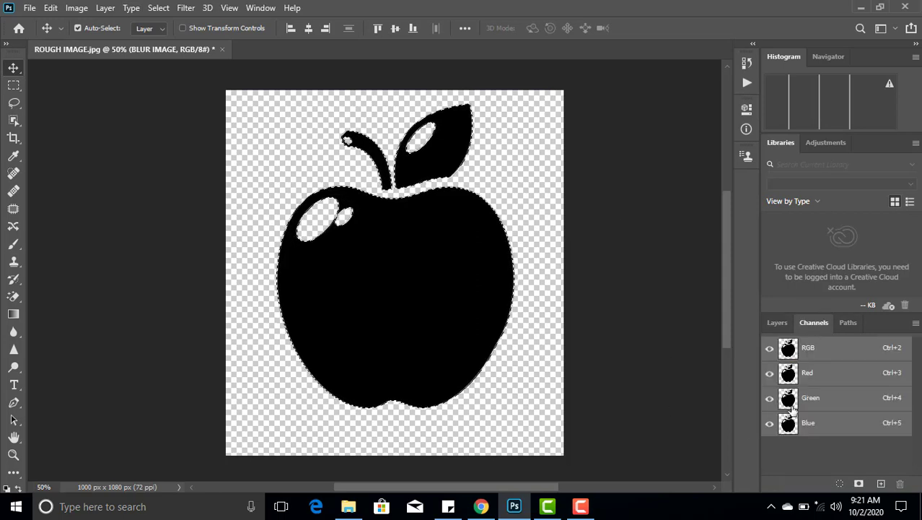
left_click(860, 484)
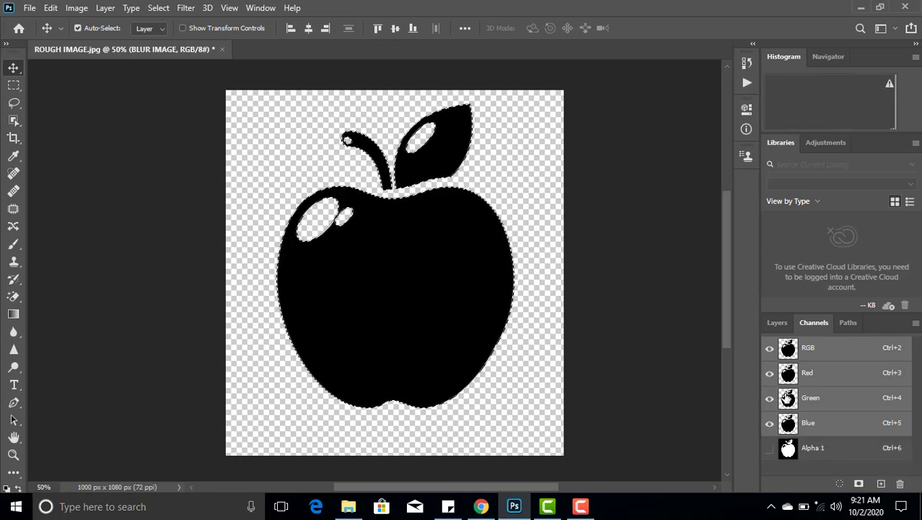
left_click(769, 448)
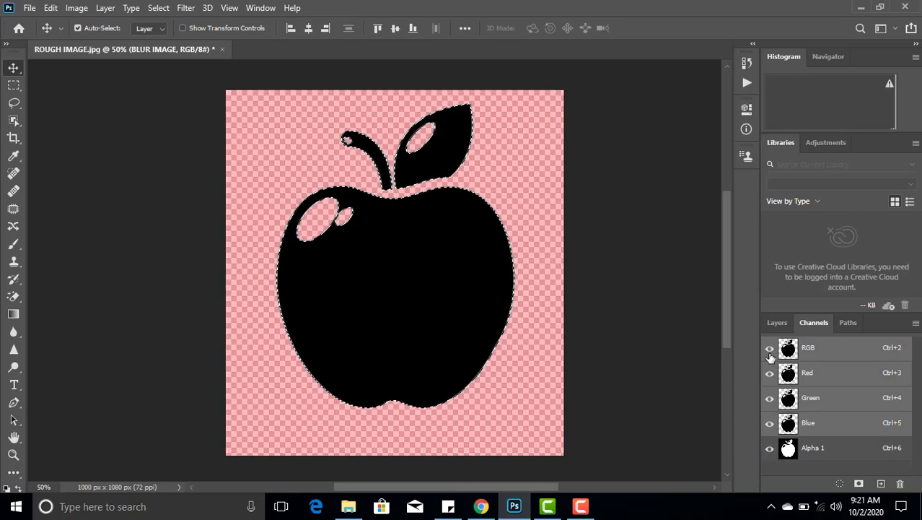
left_click(770, 350)
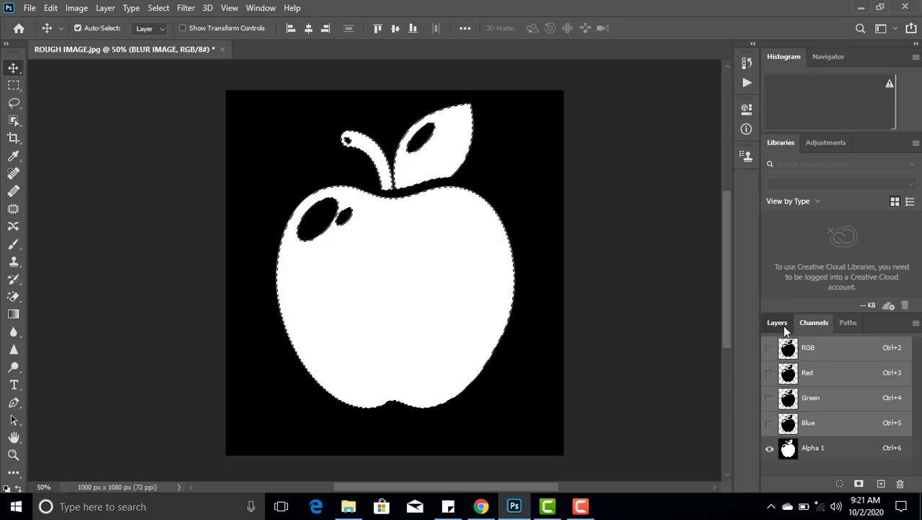
Make the Alpha 1 channel the active channel for editing.
left_click(781, 323)
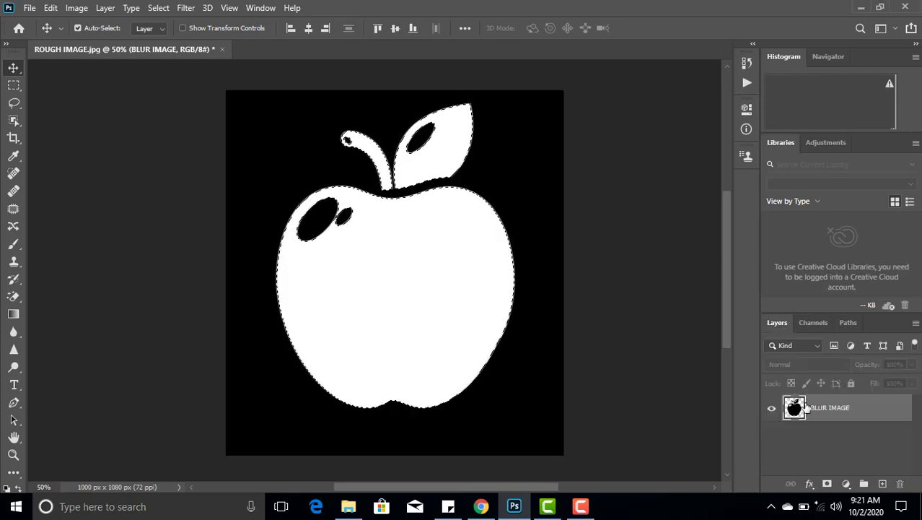
left_click(811, 327)
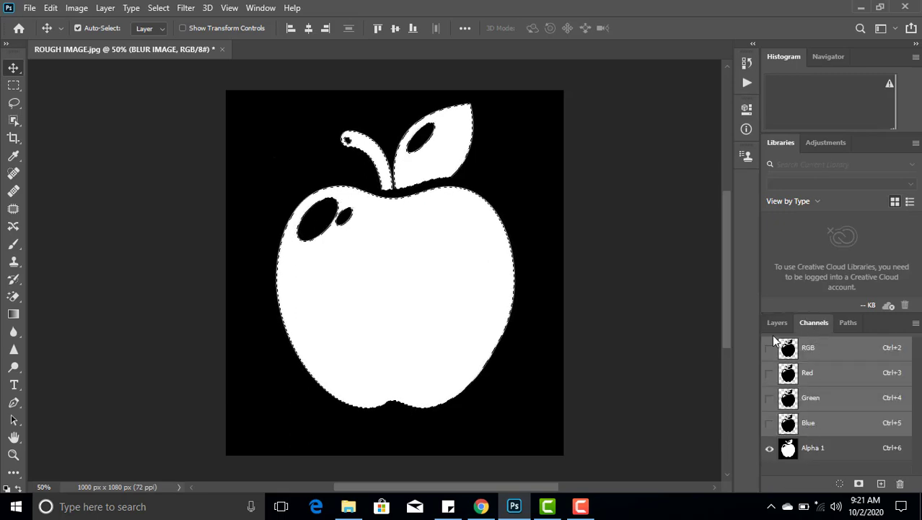
left_click(777, 323)
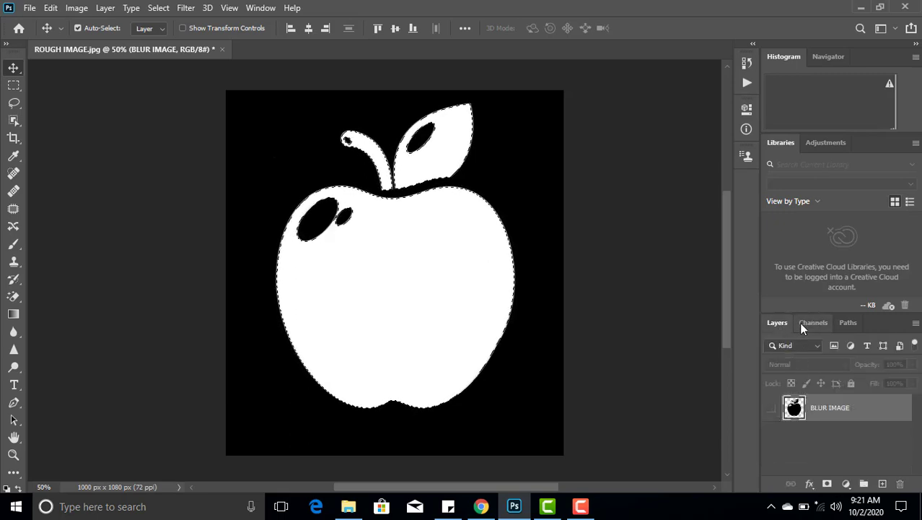
left_click(802, 322)
left_click(813, 456)
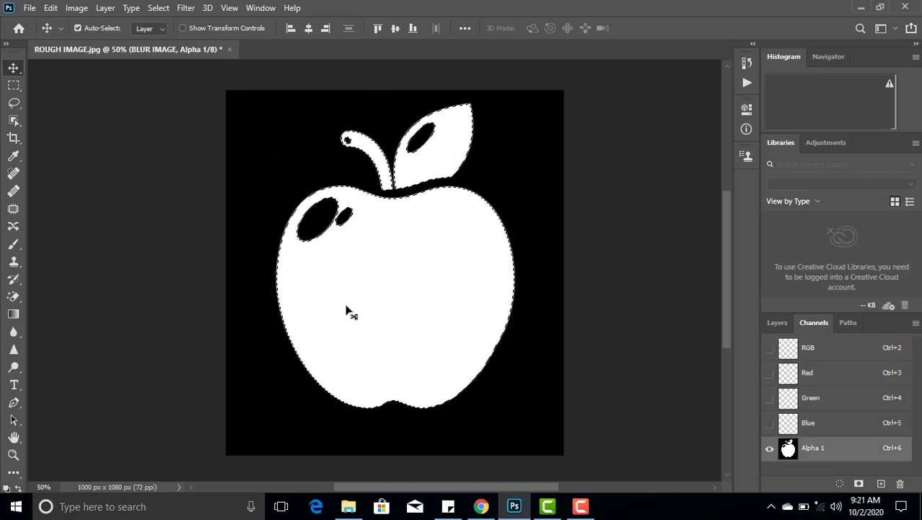
Apply a Gaussian Blur with a radius of 1.0 pixel to the selected area of the Alpha 1 channel.
left_click(167, 7)
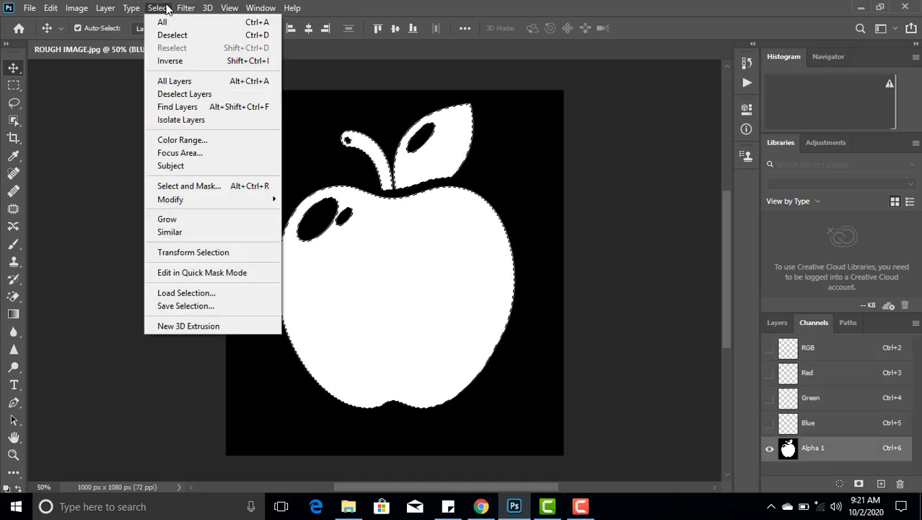
mouse_move(183, 6)
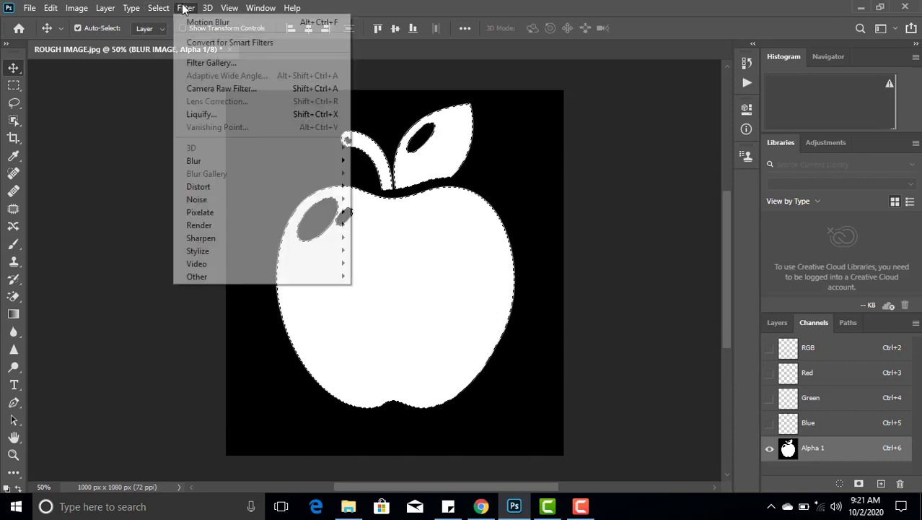
mouse_move(214, 161)
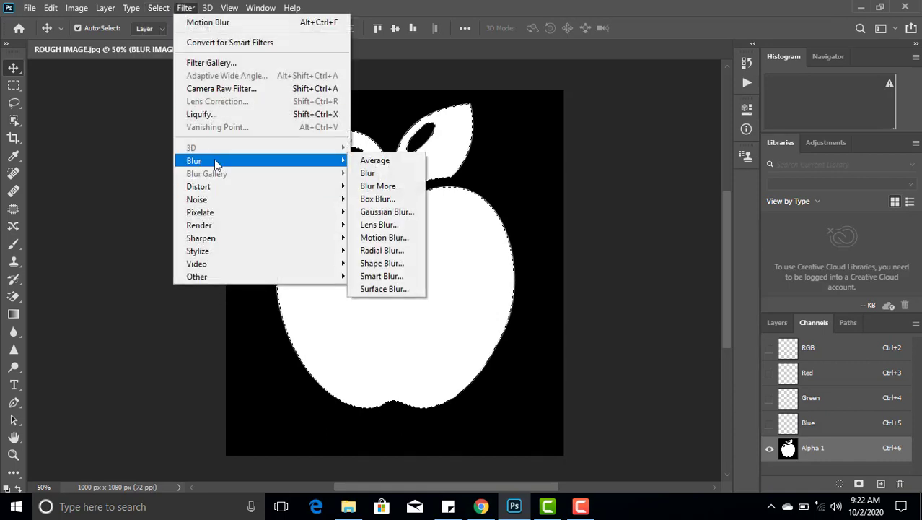
left_click(386, 213)
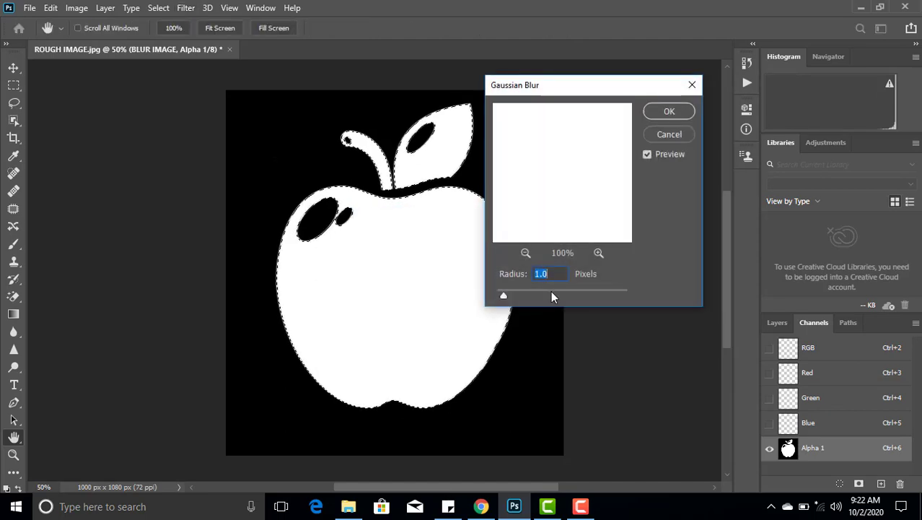
mouse_move(503, 295)
left_mouse_down()
mouse_move(544, 296)
mouse_move(508, 295)
left_mouse_up()
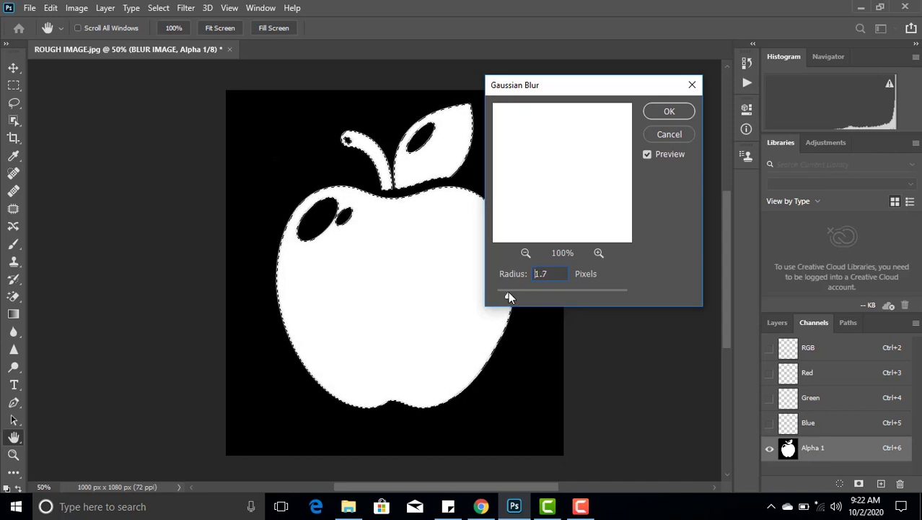
mouse_move(508, 294)
left_mouse_down()
mouse_move(499, 289)
mouse_move(511, 289)
left_mouse_up()
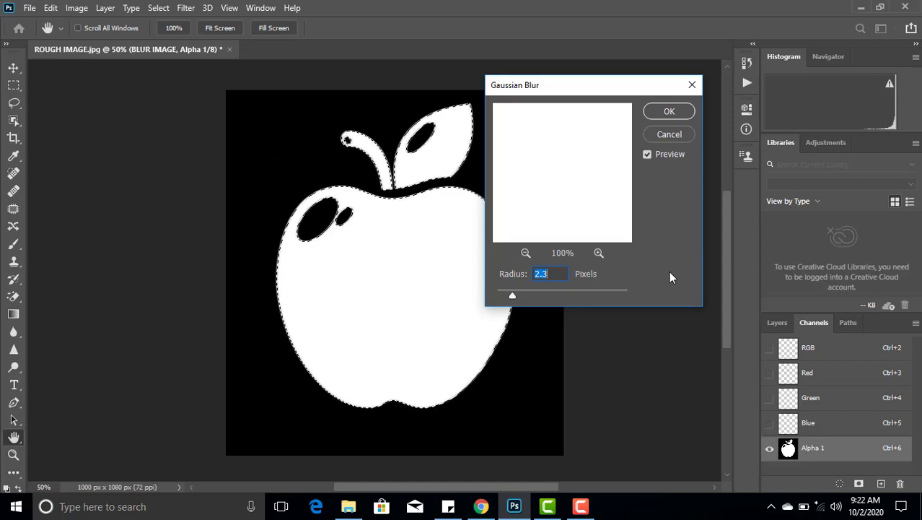
type("1")
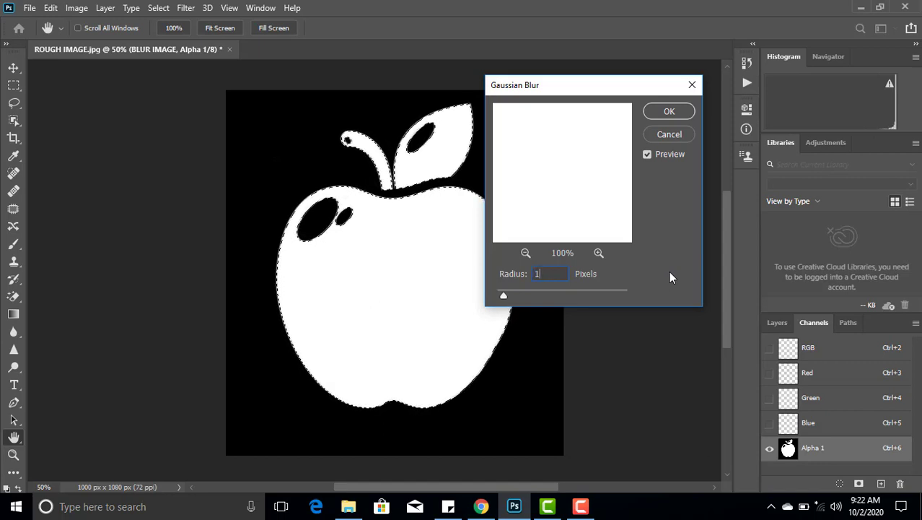
key("Tab")
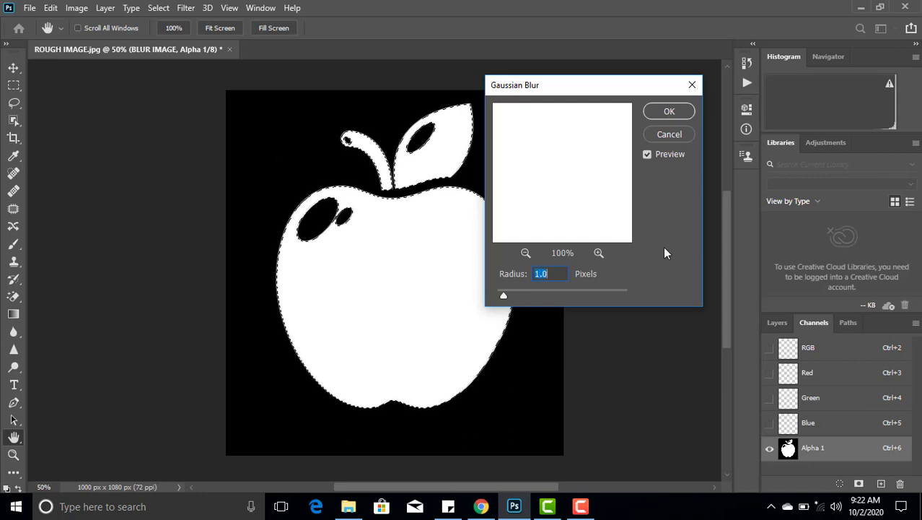
left_click(669, 112)
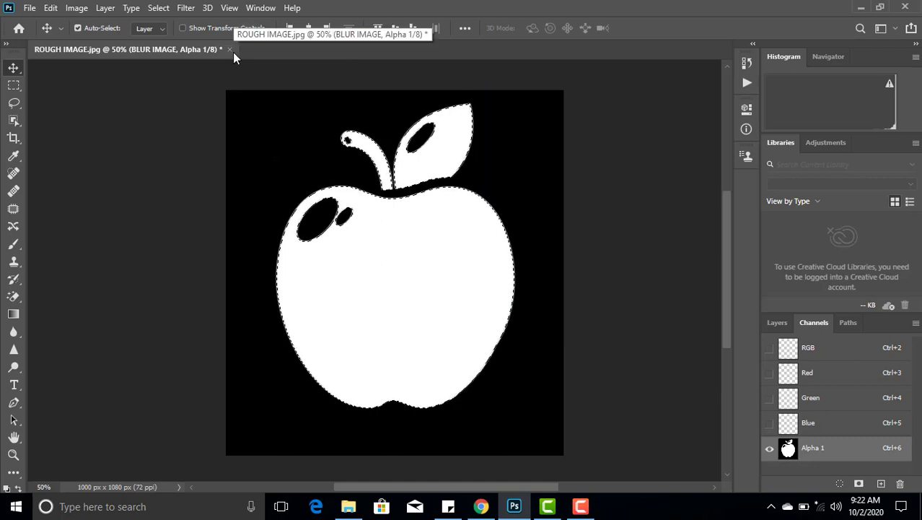
Apply Levels to the Alpha 1 channel with input levels of 112 for shadows, 1.19 for midtones and 184 for highlights.
left_click(78, 10)
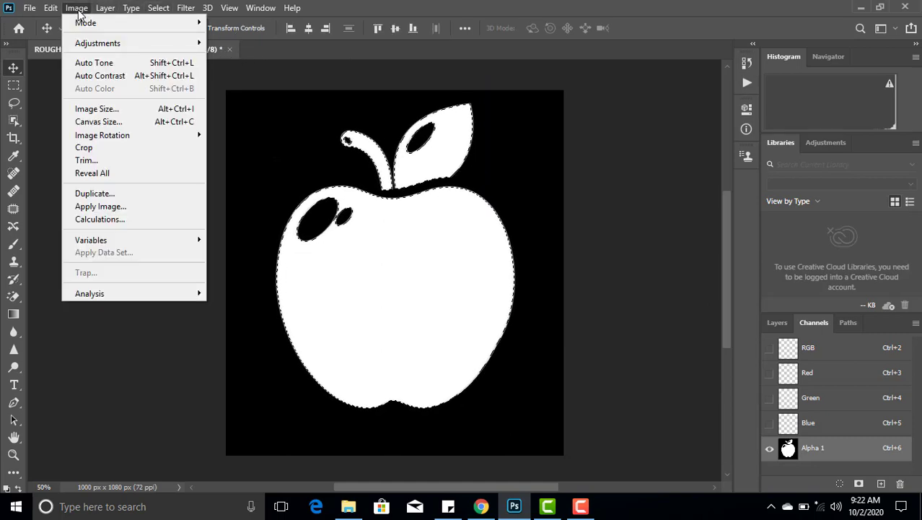
mouse_move(87, 41)
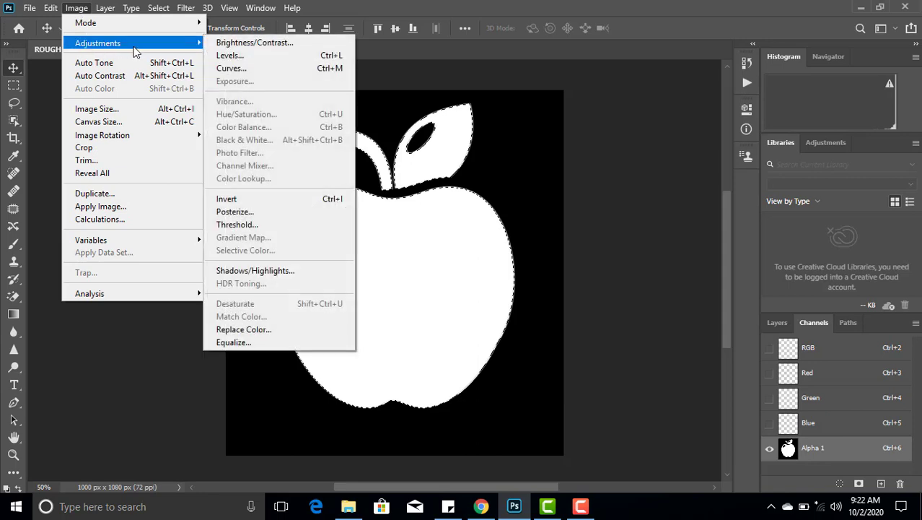
left_click(235, 59)
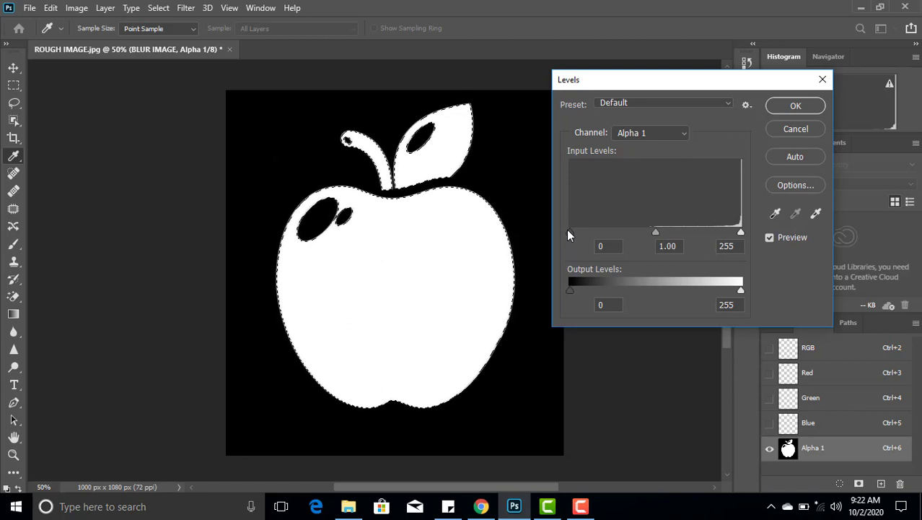
left_click_drag(568, 231, 683, 231)
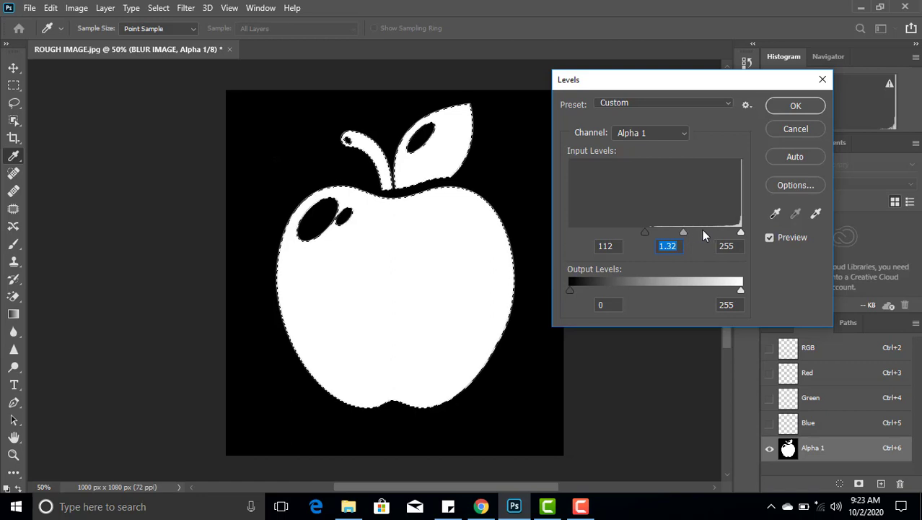
left_click_drag(740, 231, 704, 235)
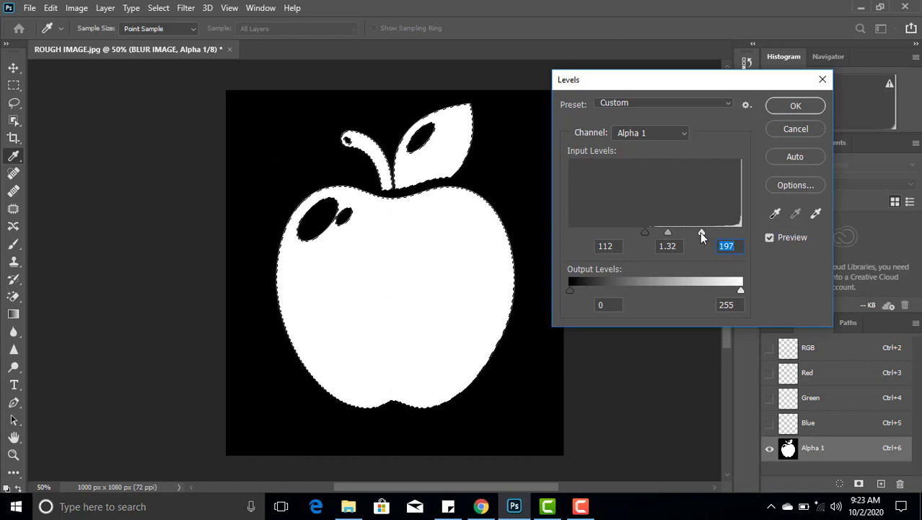
left_click_drag(666, 233, 668, 235)
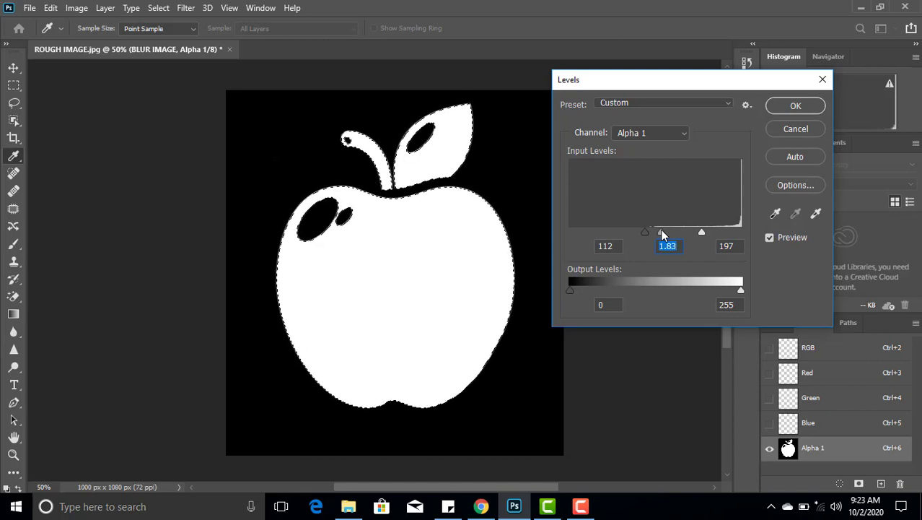
left_click_drag(662, 232, 676, 232)
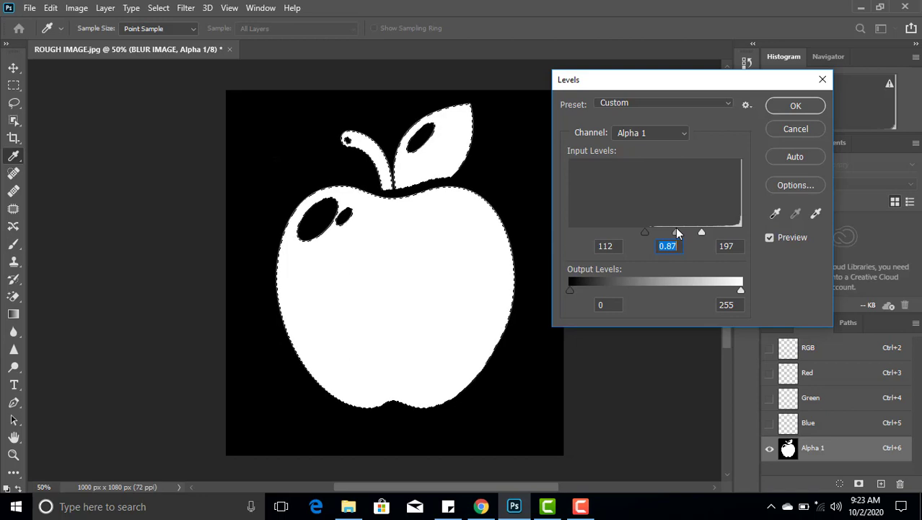
mouse_move(677, 233)
left_mouse_down()
mouse_move(663, 232)
mouse_move(694, 235)
left_mouse_up()
key("Tab")
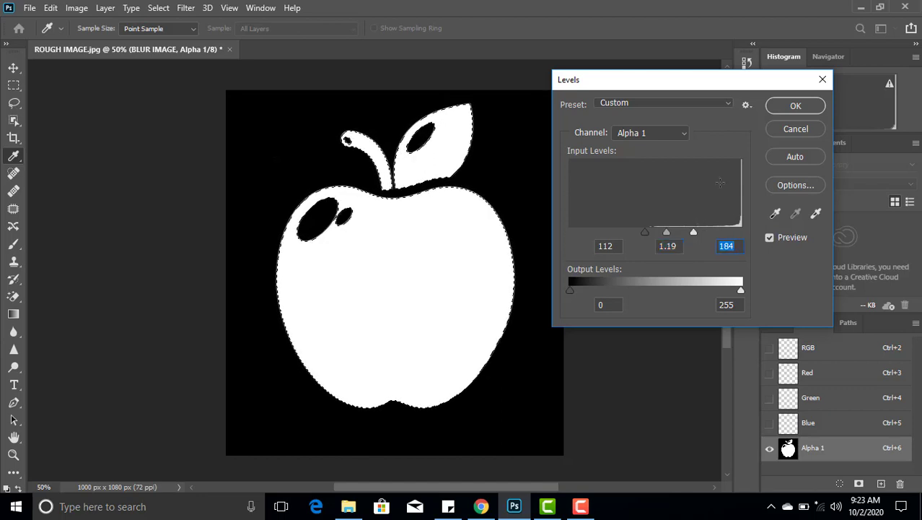
left_click(778, 107)
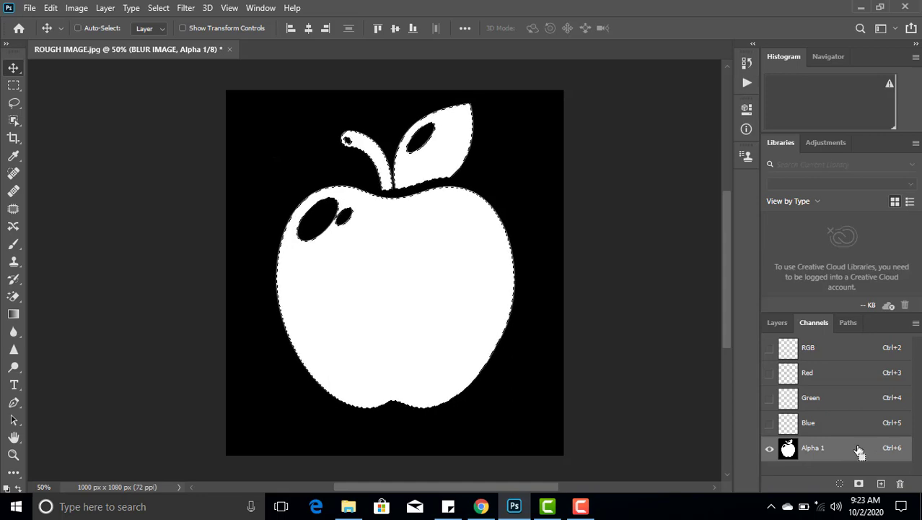
Fill the apple selection with black in Normal mode at 100% opacity on a new layer and deselect it.
left_click(777, 322)
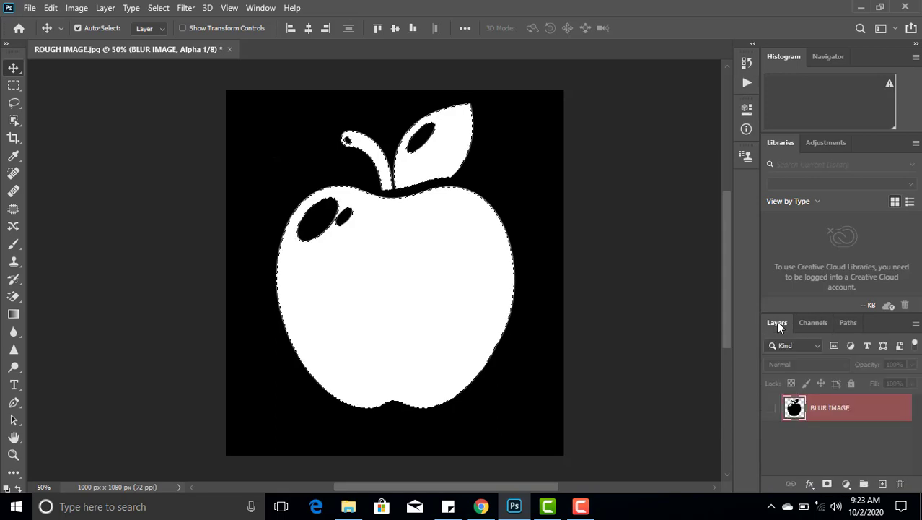
left_click(881, 485)
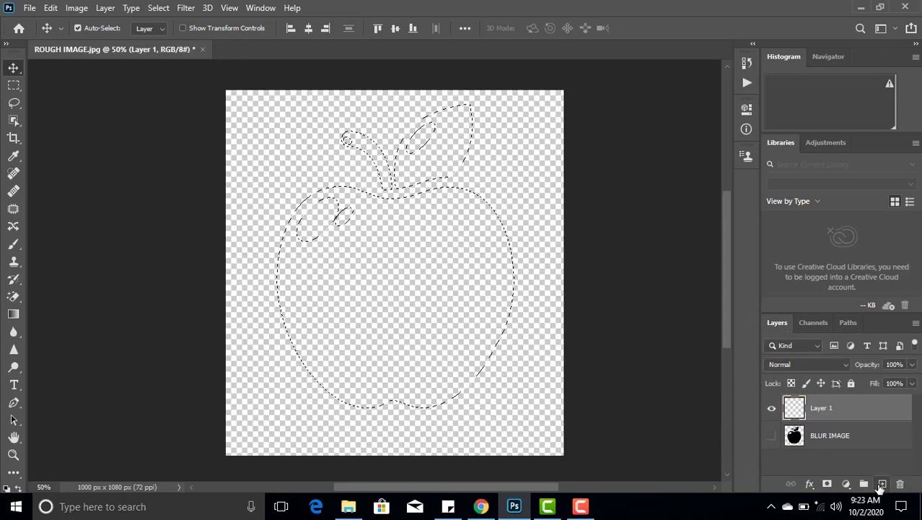
left_click(9, 89)
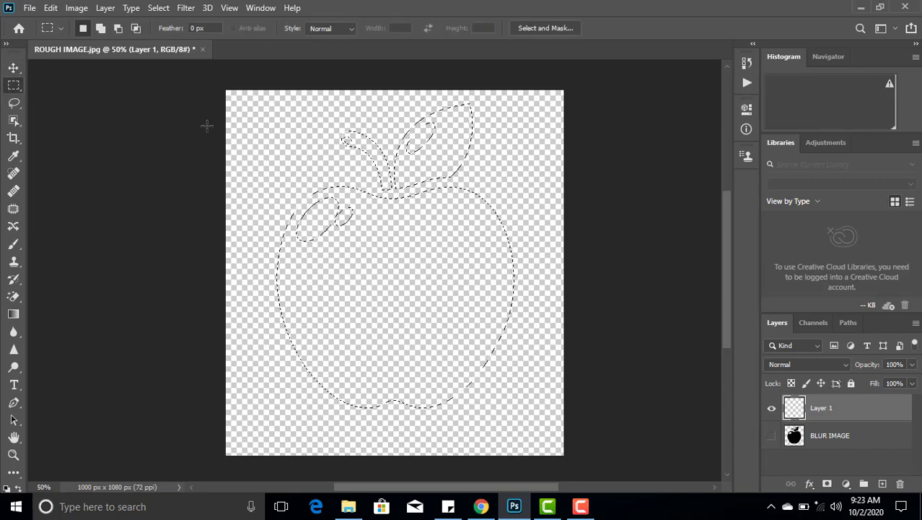
right_click(358, 254)
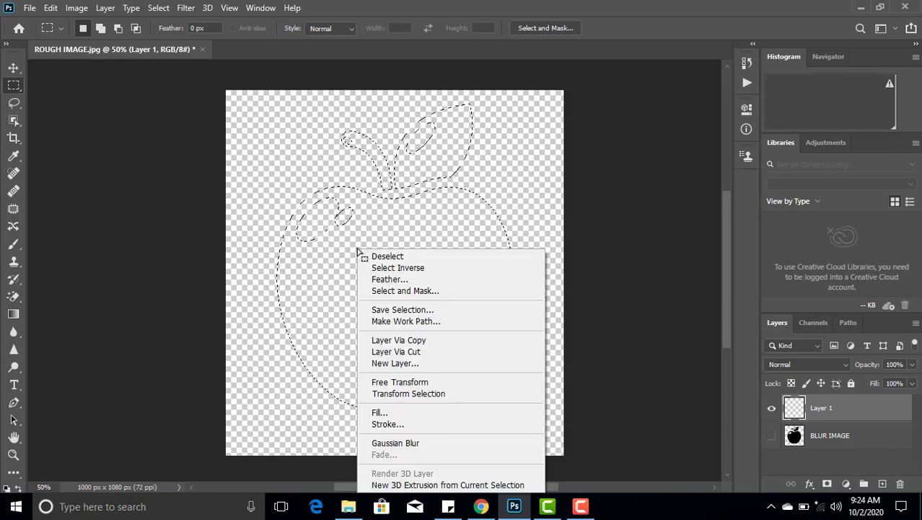
left_click(392, 412)
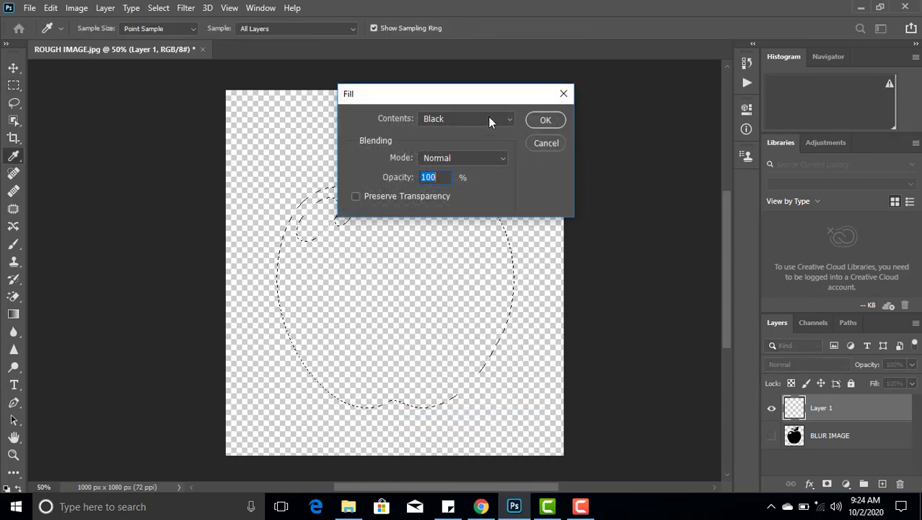
left_click(489, 121)
left_click(489, 121)
left_click(544, 121)
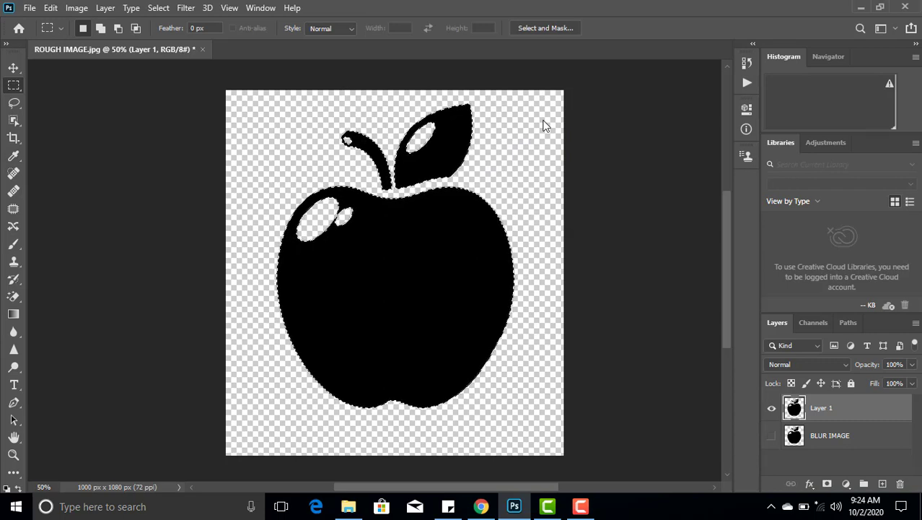
key("ctrl+d")
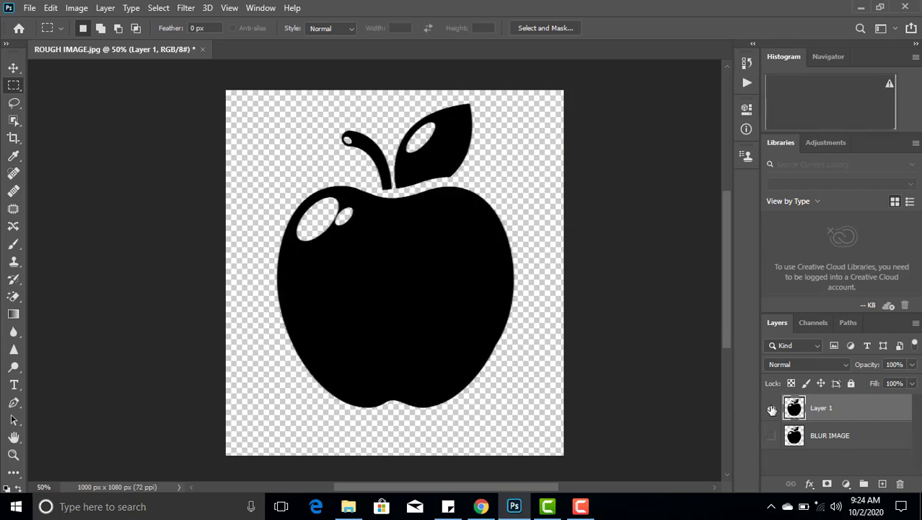
Rename the new layer holding the black-filled apple as FIXED.
left_click(771, 435)
right_click(818, 417)
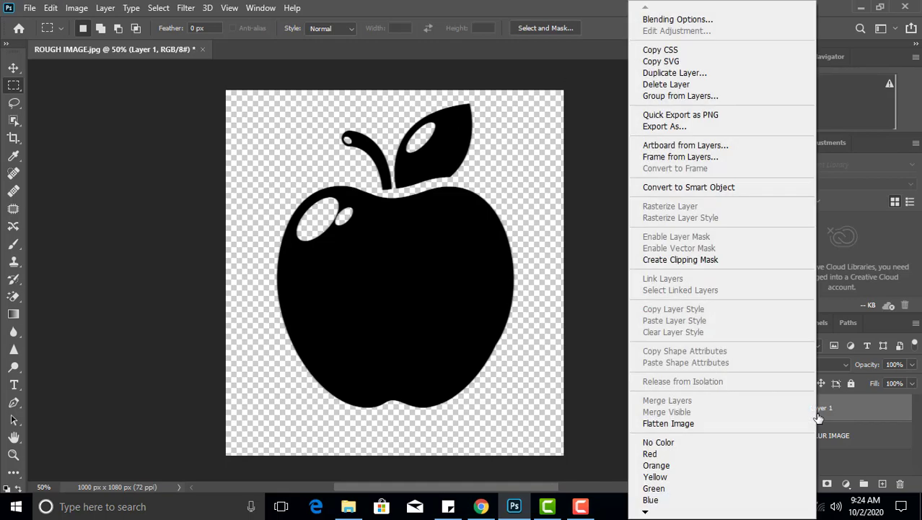
left_click(846, 405)
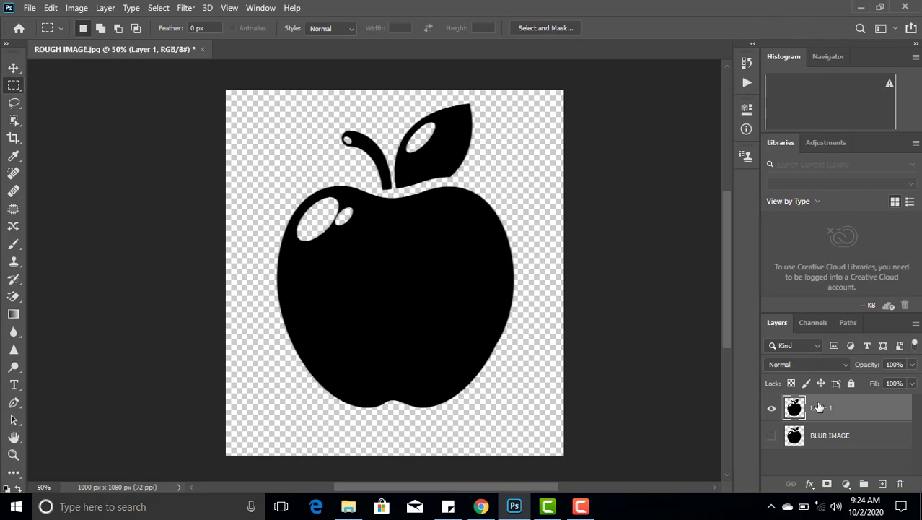
double_click(818, 407)
type("FIXED")
left_click(870, 454)
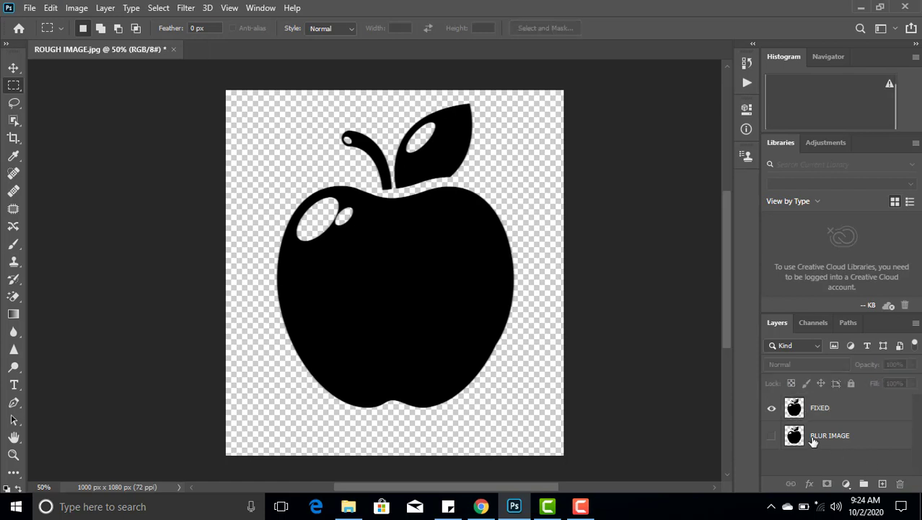
Compare the apple's edges up close by alternating the visibility of the FIXED and BLUR IMAGE layers, ending with only FIXED shown.
left_click(772, 433)
left_click(13, 454)
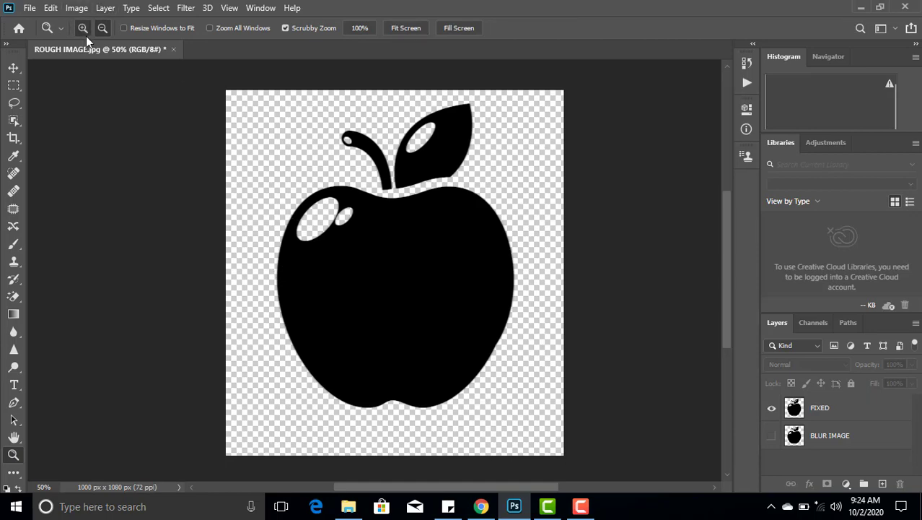
left_click(345, 229)
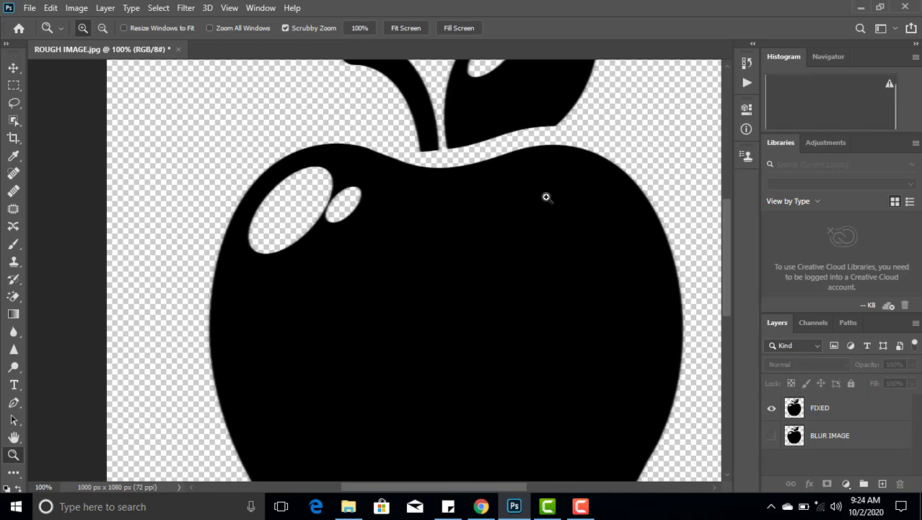
left_click(771, 408)
left_click(771, 435)
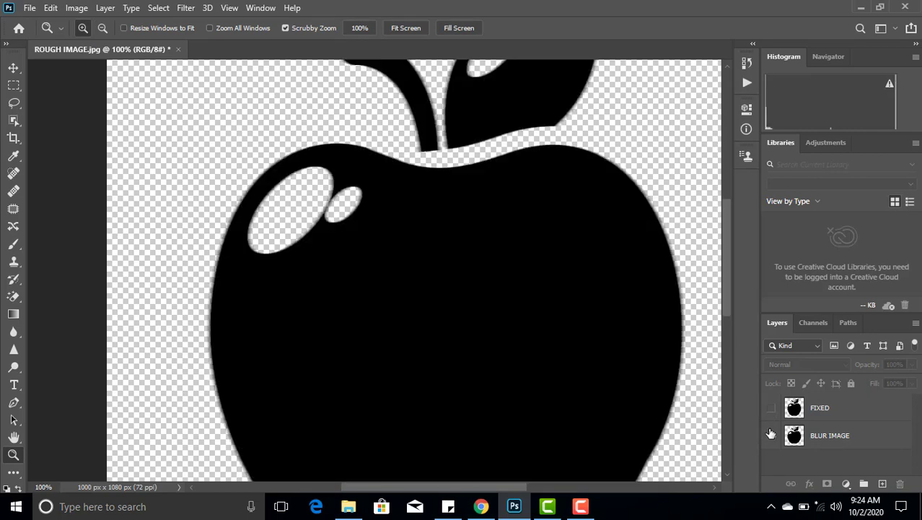
left_click(770, 408)
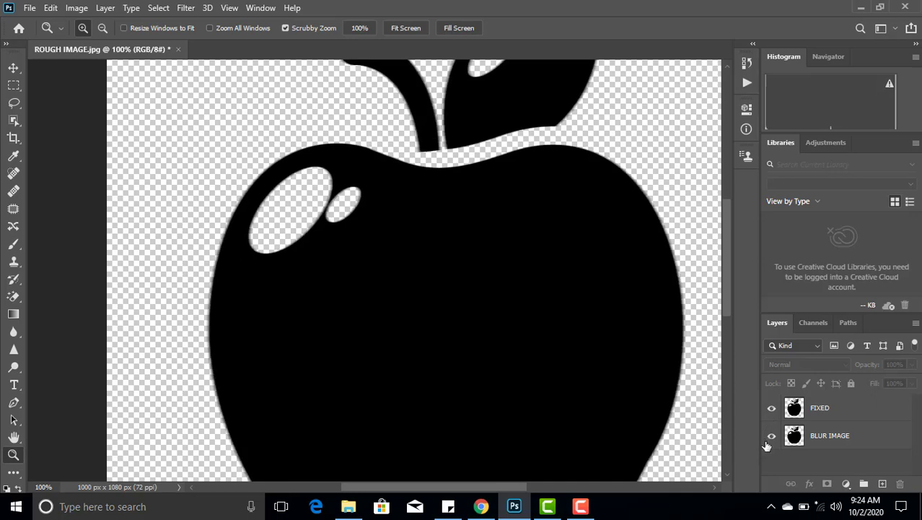
left_click(770, 438)
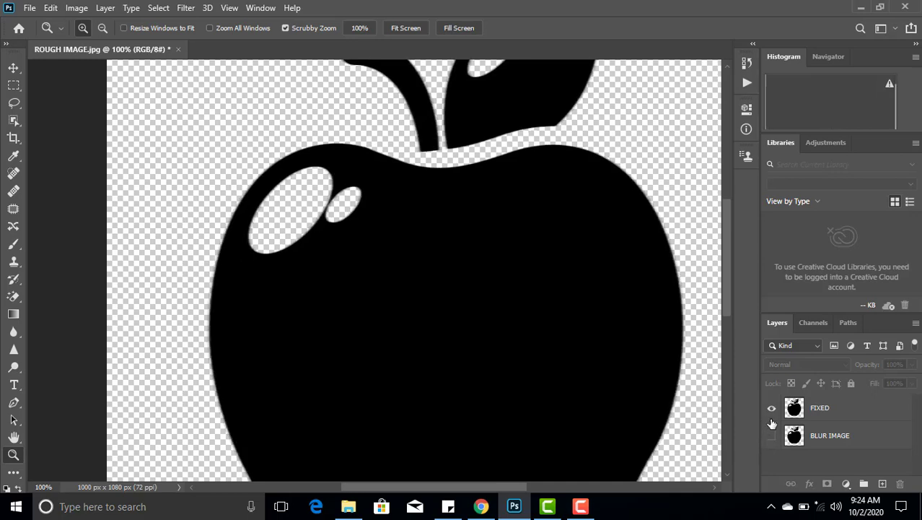
left_click(771, 408)
left_click(770, 436)
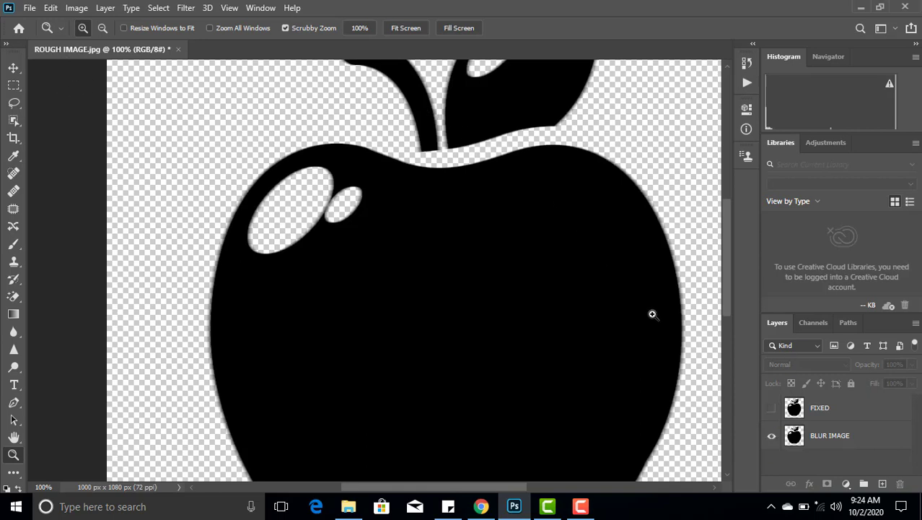
left_click(771, 408)
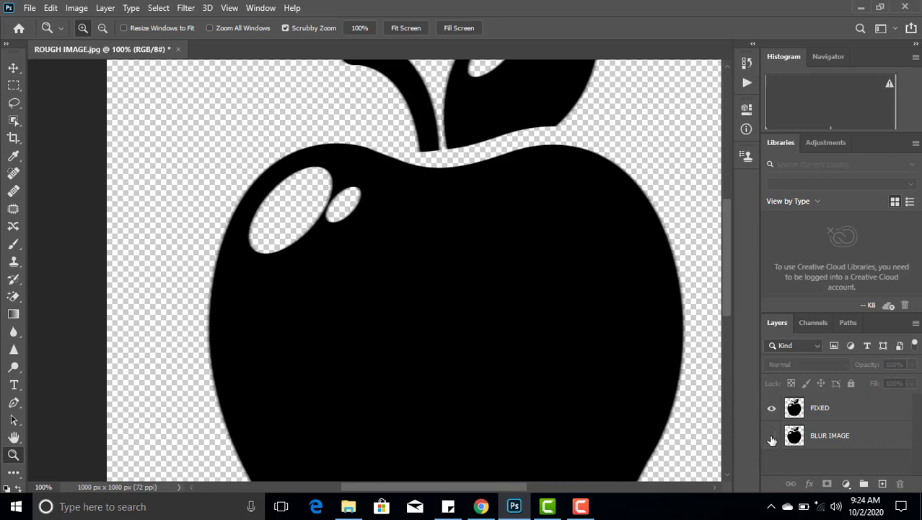
left_click(771, 435)
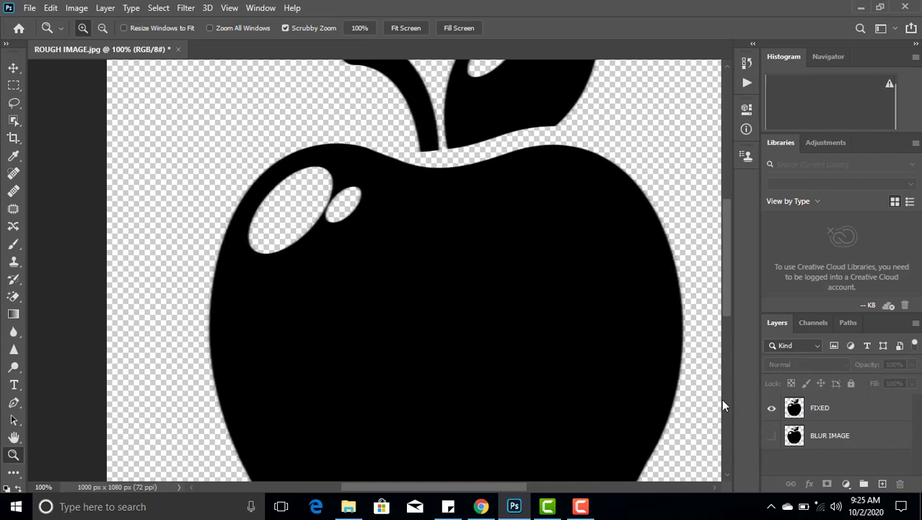
left_click(102, 28)
left_click(416, 227)
left_click(417, 227)
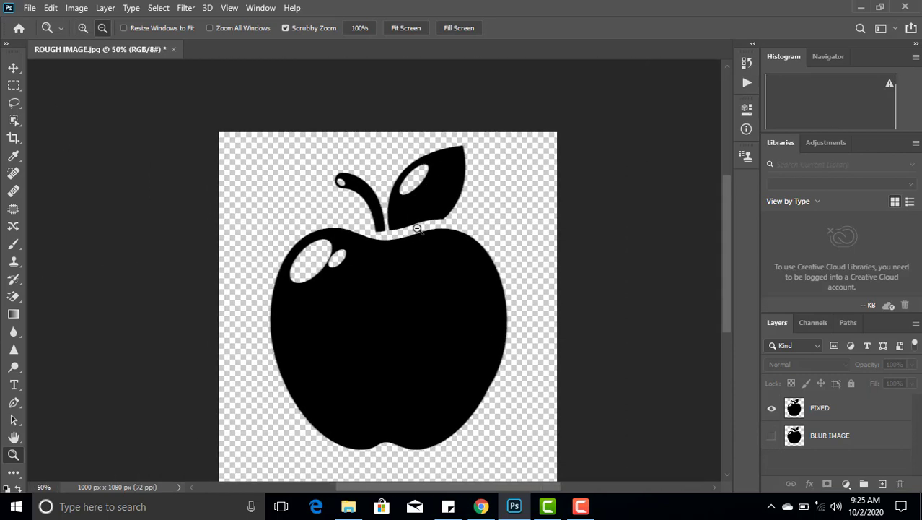